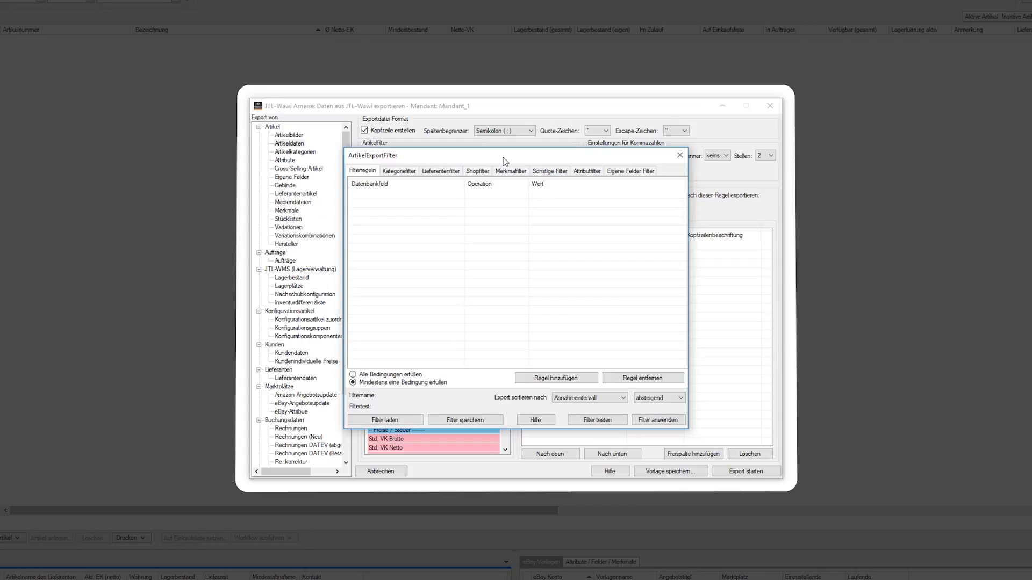
- Under the miscellaneous filters, set the reserved/sold quantity in the last (X) days condition to operation > with a Y value of 20
left_click(541, 172)
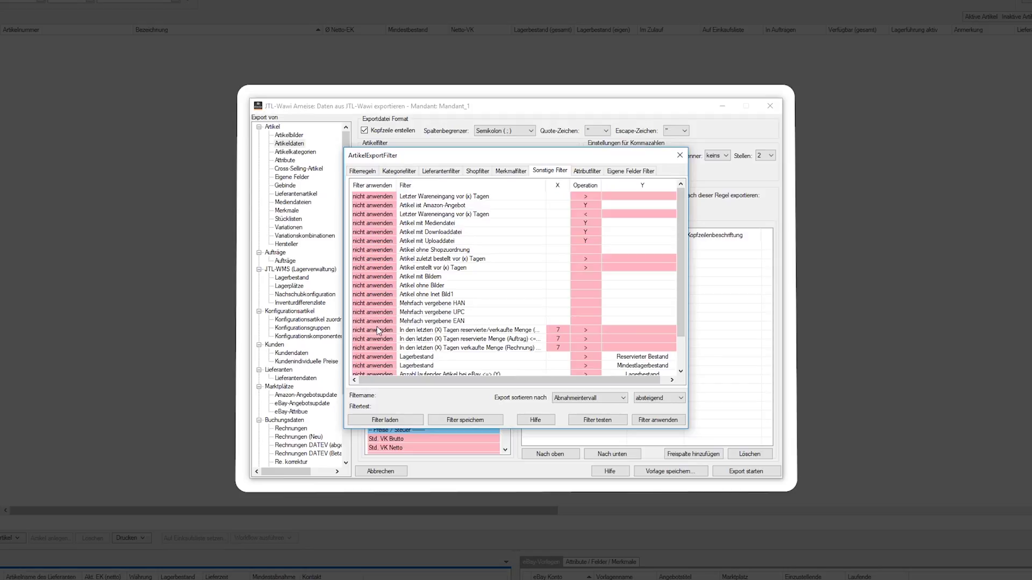
left_click(620, 329)
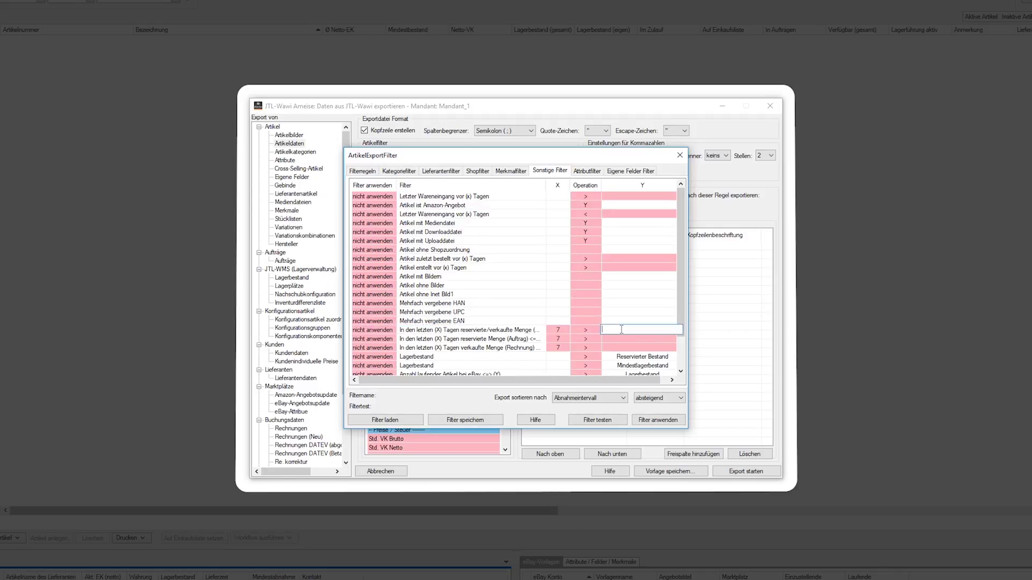
type("20")
left_click(587, 332)
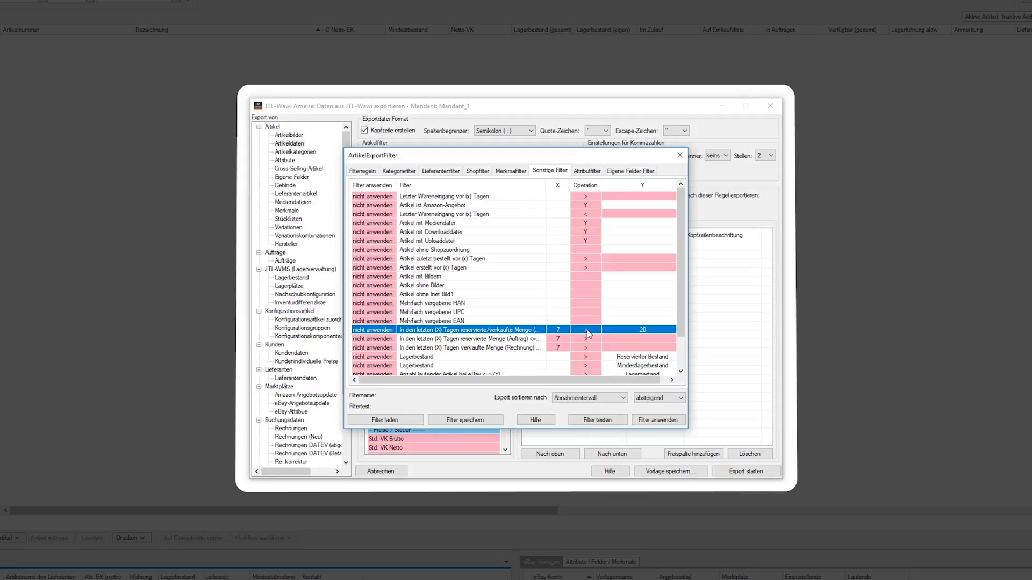
left_click(587, 331)
left_click(593, 332)
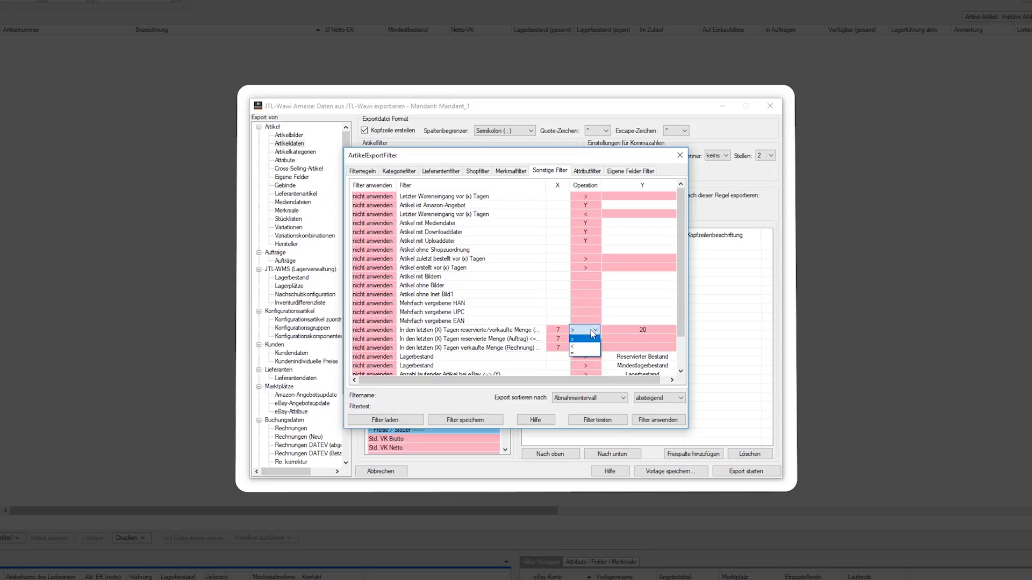
left_click(594, 334)
left_click(519, 332)
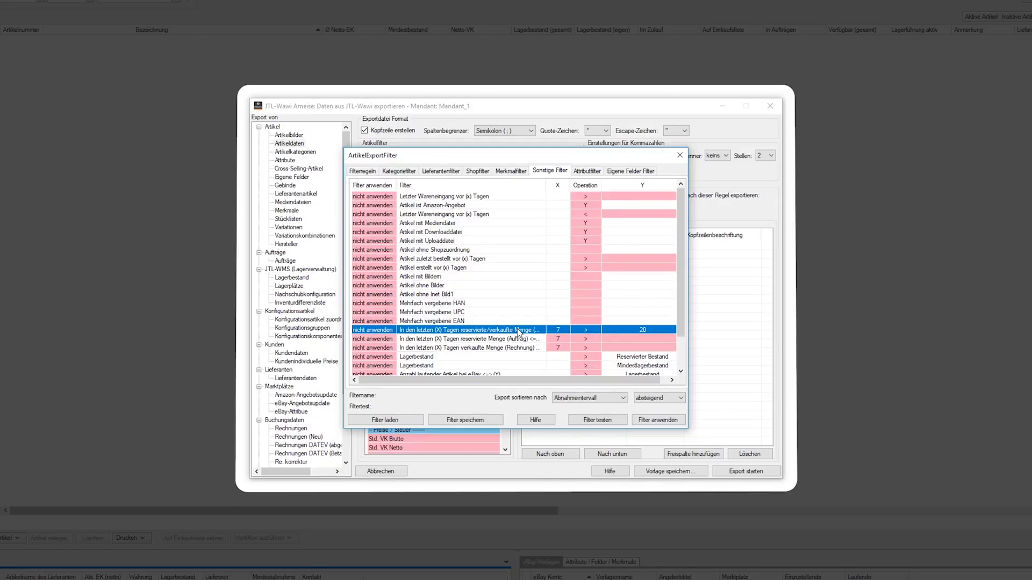
- Set the reserved/sold quantity filter to "anwenden" and look through the remaining stock and eBay filters
left_click(394, 331)
left_click(391, 331)
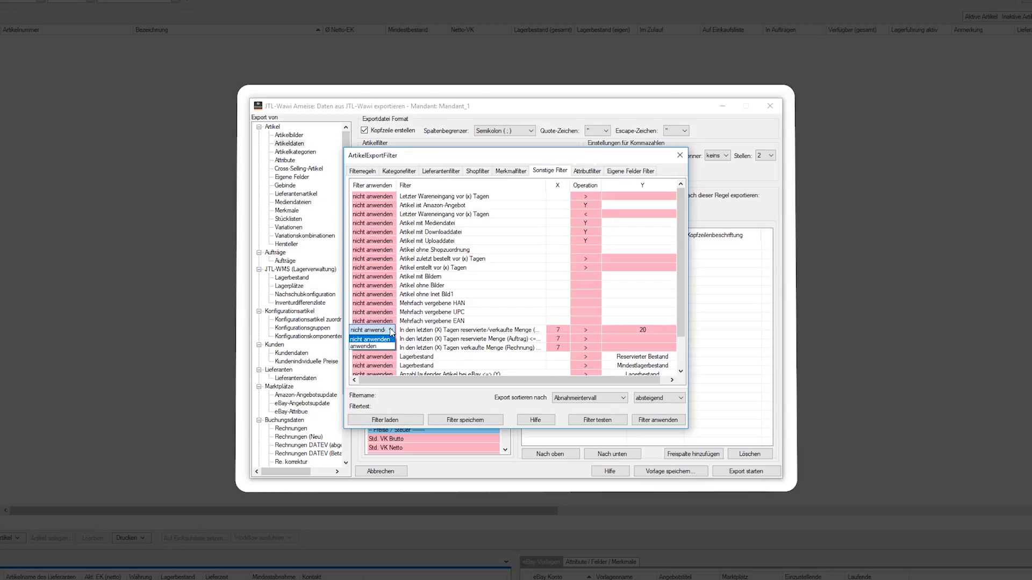
left_click(366, 346)
left_click(437, 340)
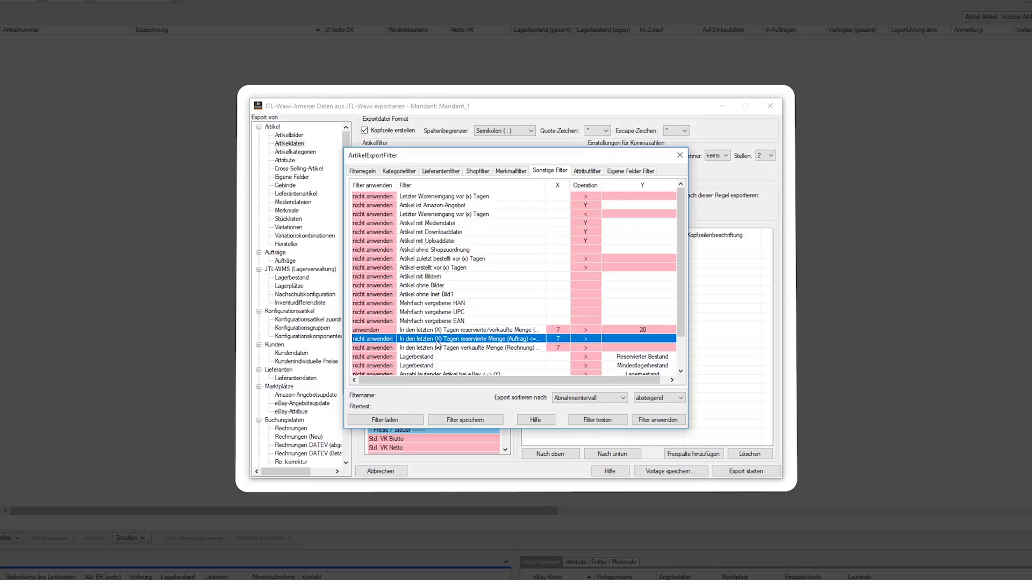
scroll(437, 344, "down", 2)
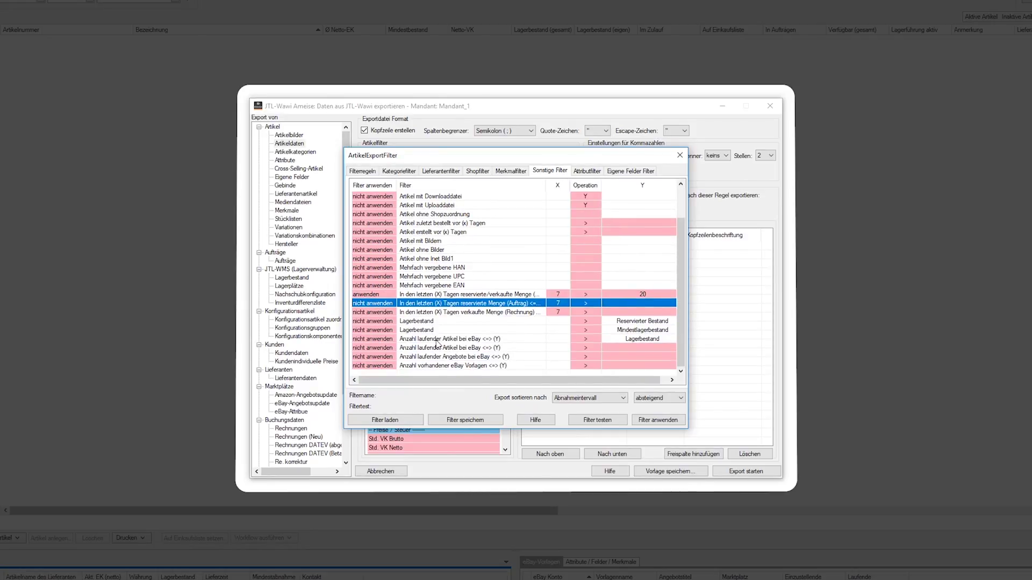
left_click(437, 339)
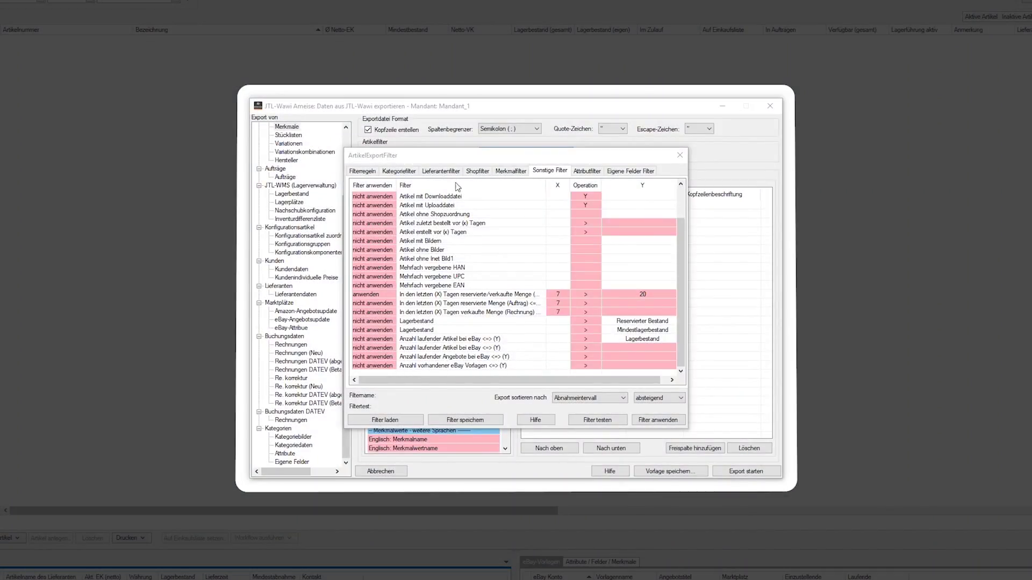
- Restrict the category filter to items of specific categories, include Mannschaftssport and expand its subcategories
left_click(407, 173)
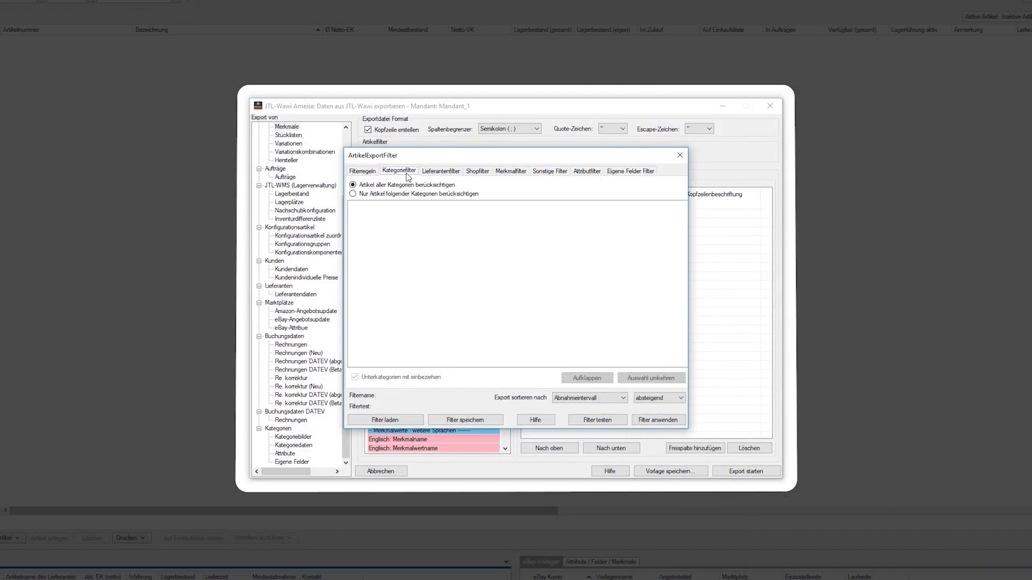
left_click(357, 194)
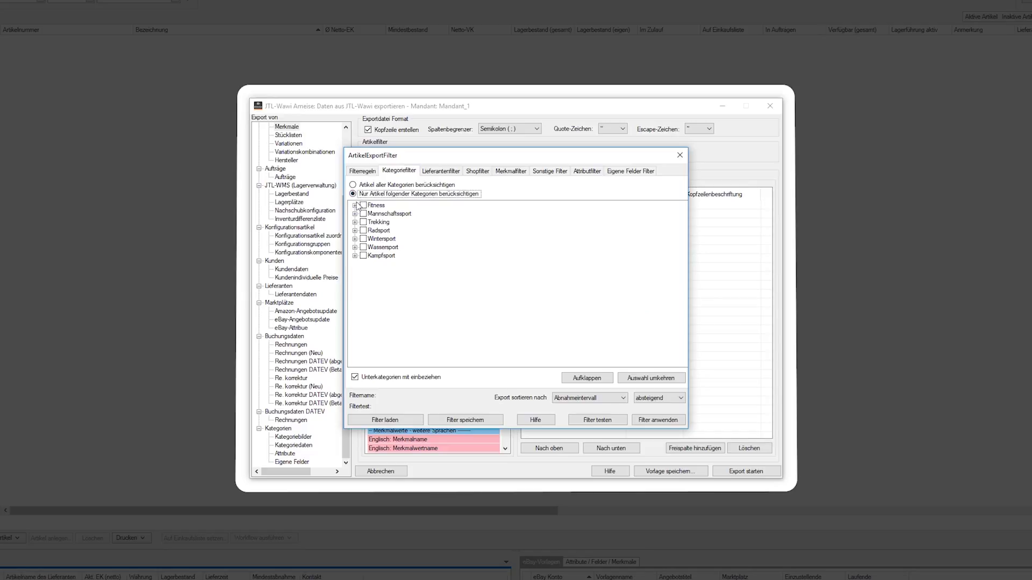
left_click(364, 214)
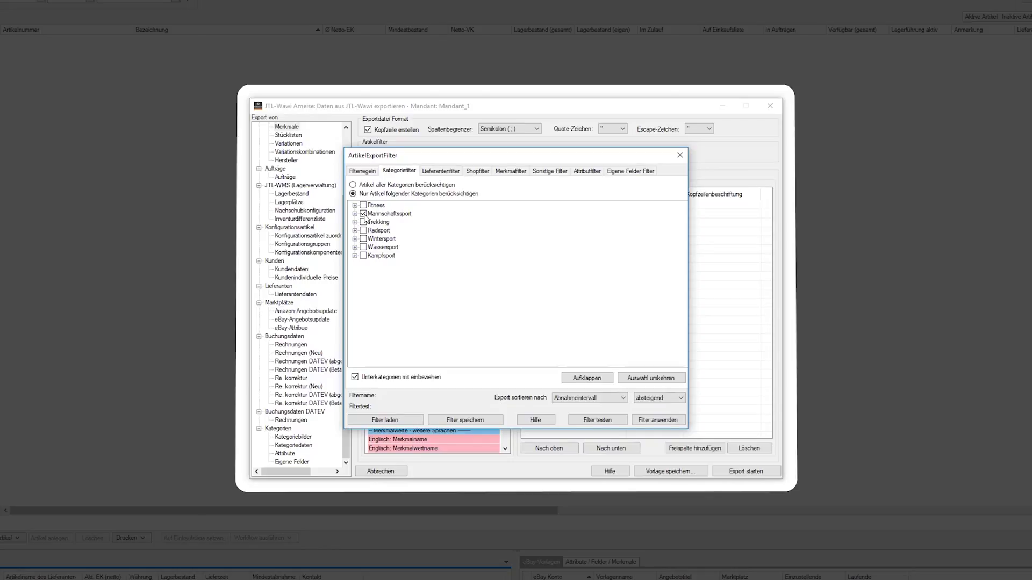
left_click(356, 213)
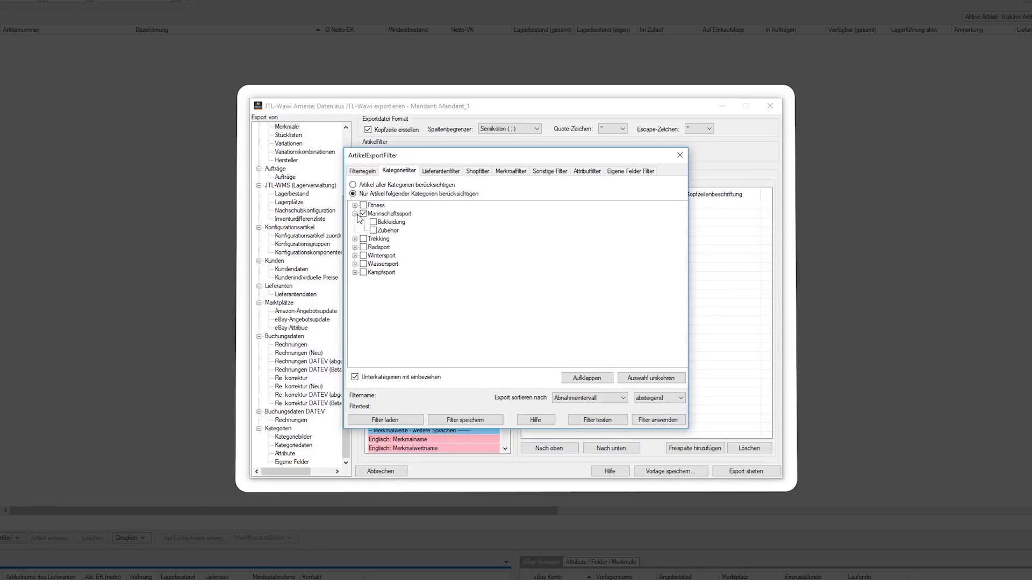
- Turn off the automatic inclusion of subcategories and include the Bekleidung subcategory of Mannschaftssport individually
left_click(373, 222)
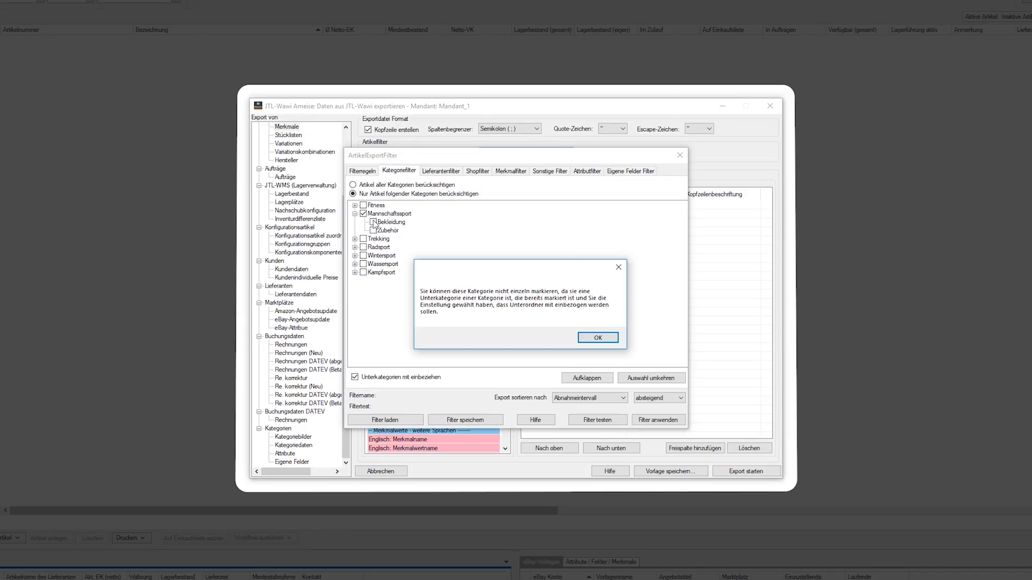
left_click(597, 338)
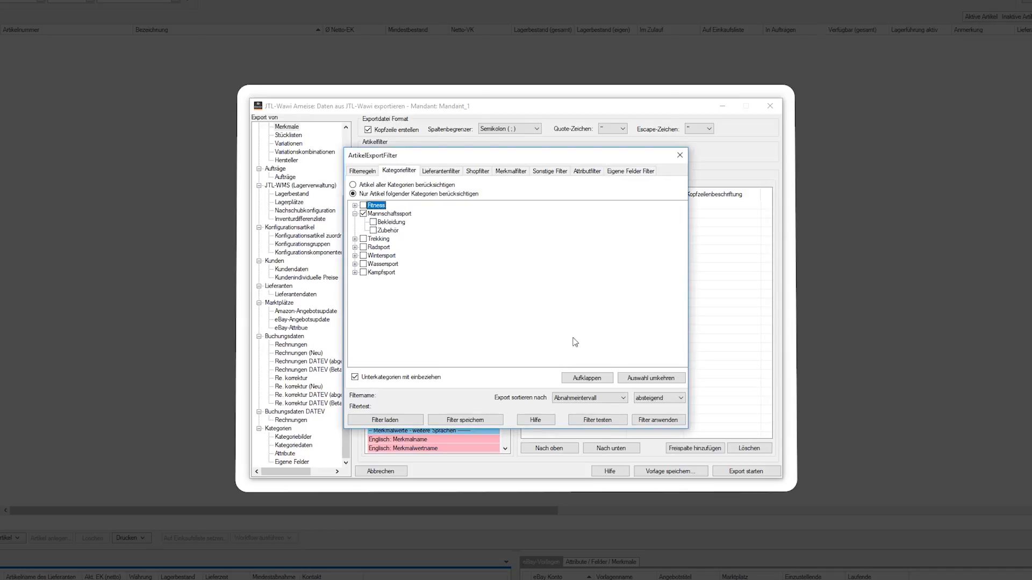
left_click(358, 377)
left_click(375, 222)
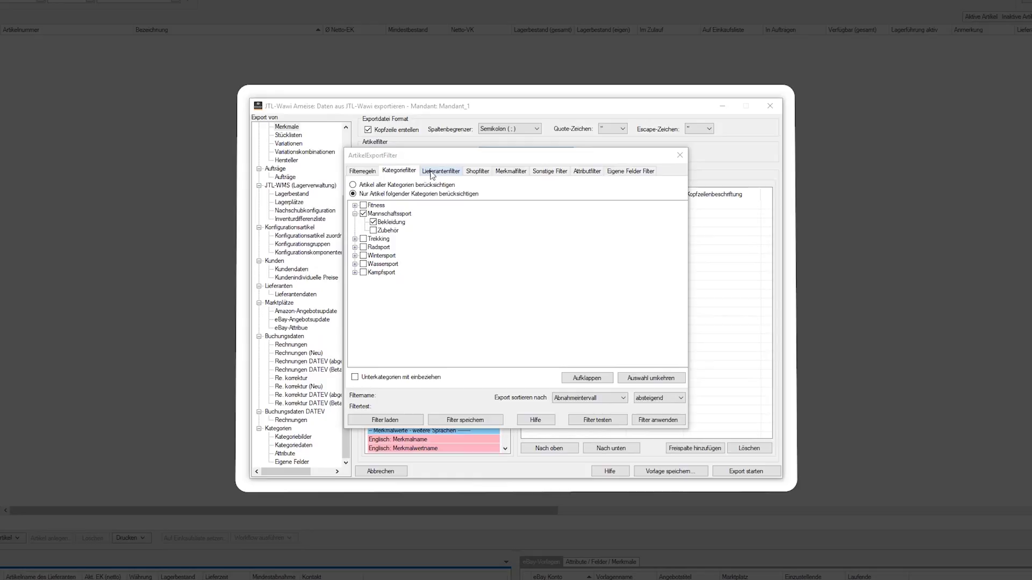
- Review the options of the supplier, shop, Merkmal, attribute and custom-field filters
left_click(433, 172)
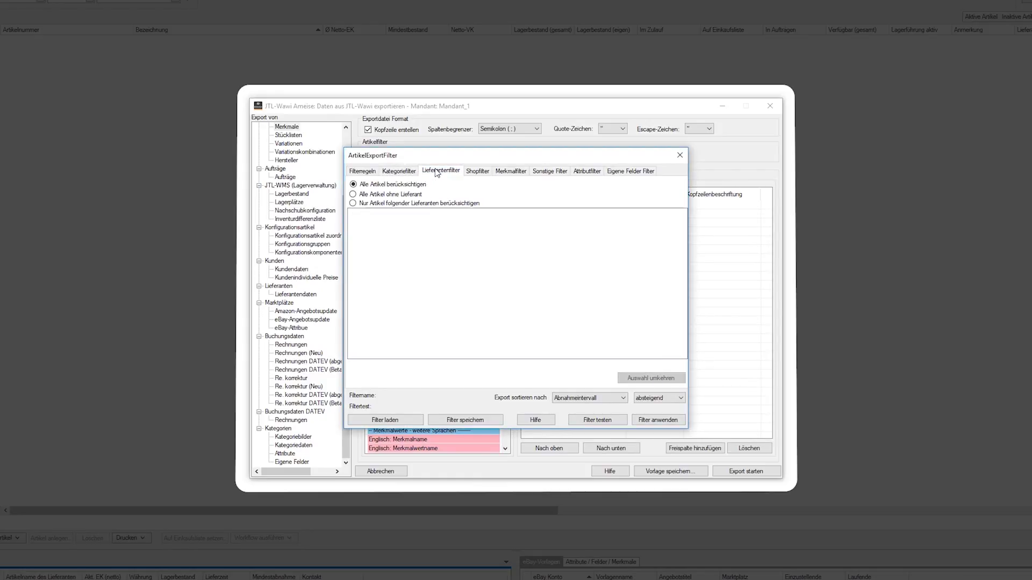
left_click(476, 175)
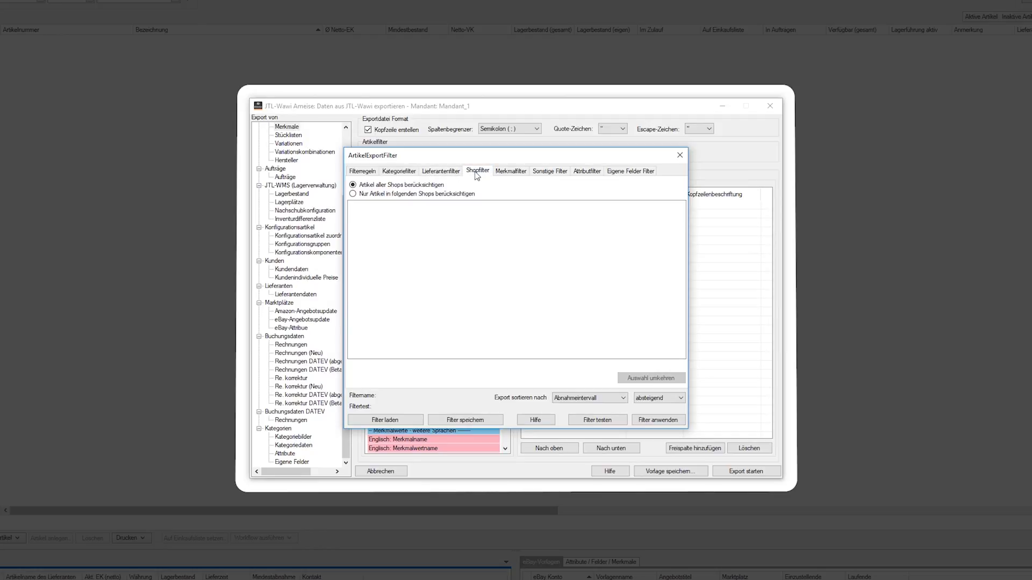
left_click(507, 175)
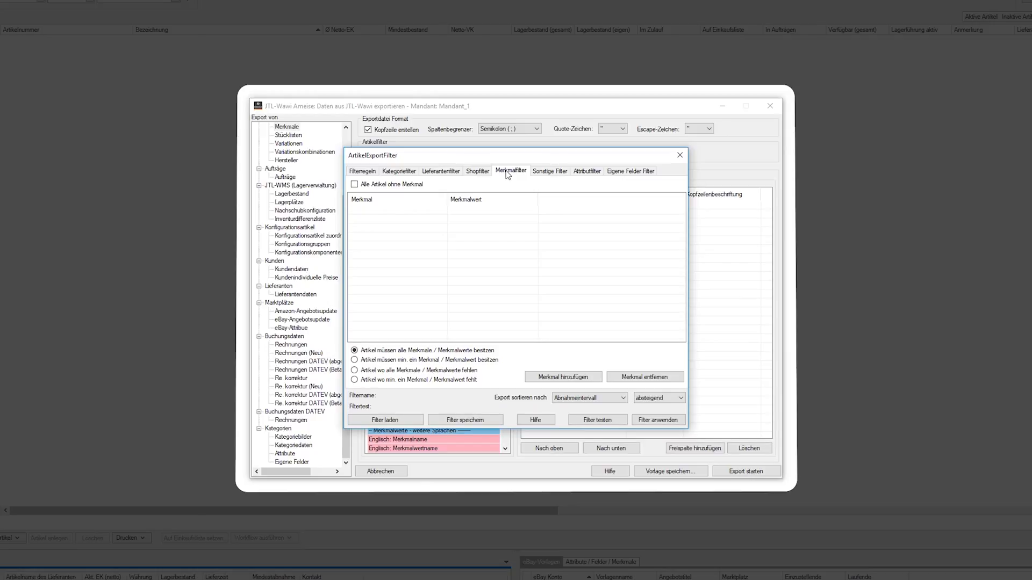
left_click(582, 173)
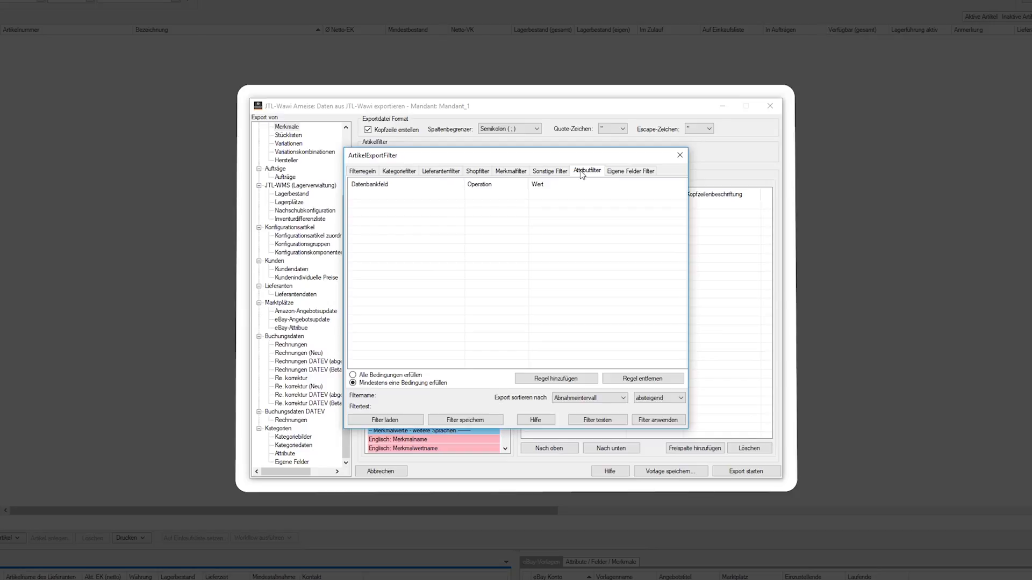
left_click(624, 176)
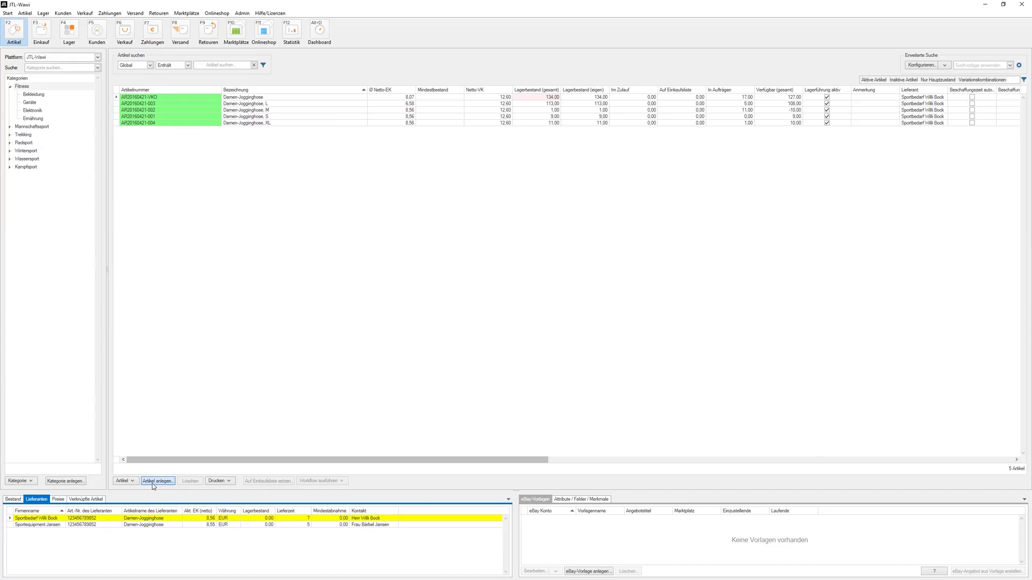
- Switch to the JTL-Wawi item list and open the form for creating a new item
left_click(158, 481)
left_click(563, 126)
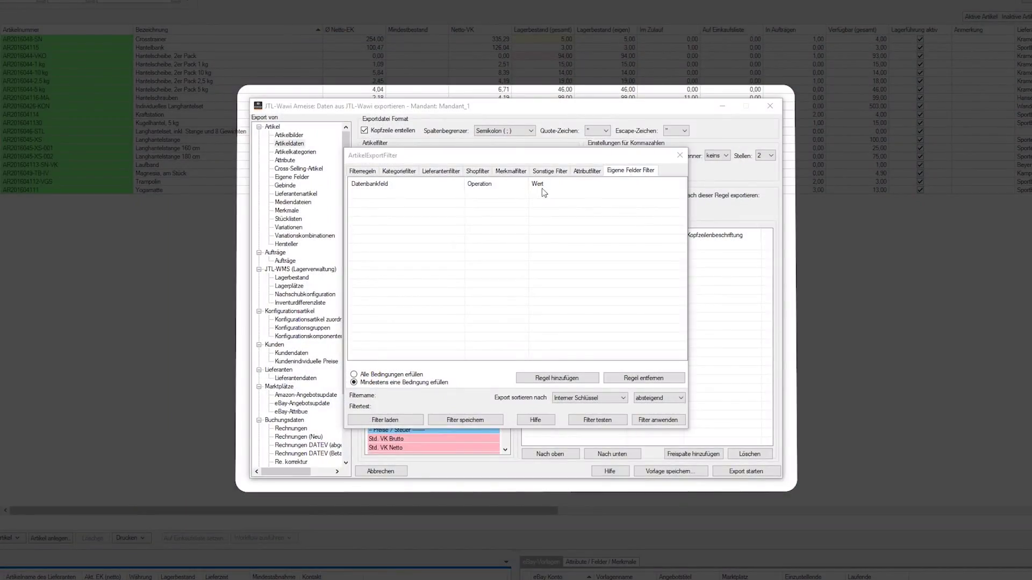
- Add a filter rule to the article export with field Artikelnummer, operation "beginnt mit" and value 1
left_click(373, 171)
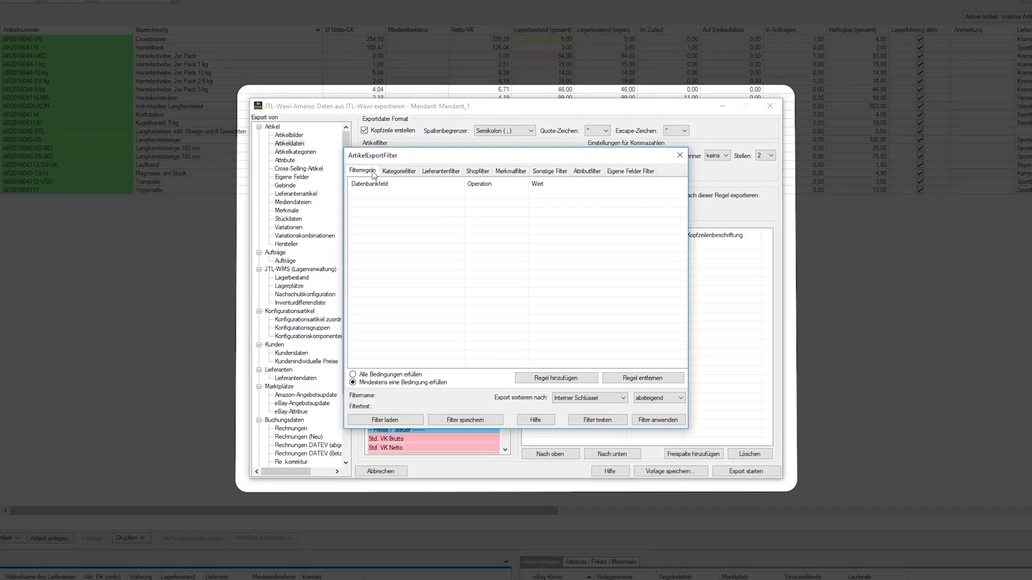
left_click(558, 379)
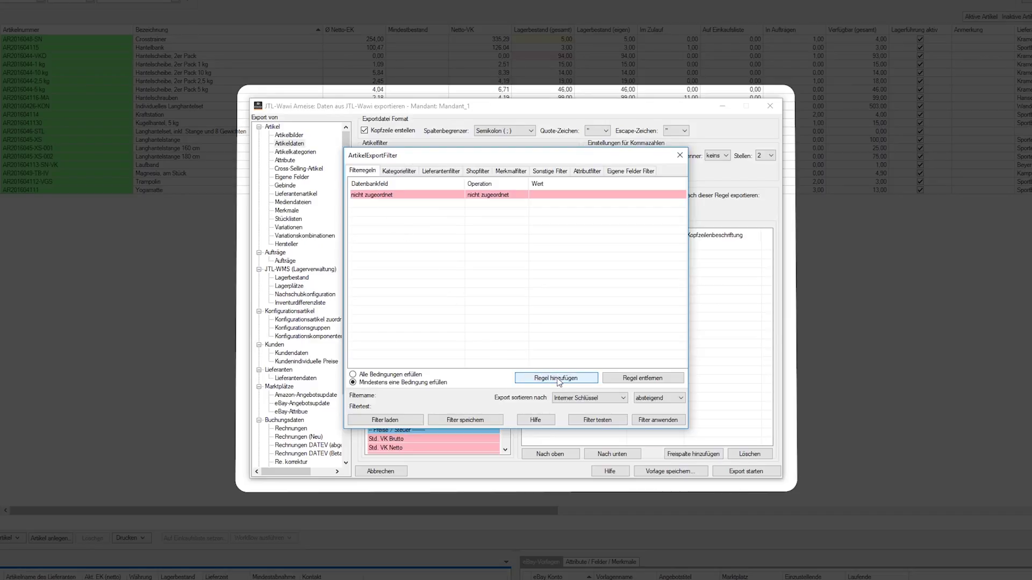
left_click(433, 197)
left_click(434, 197)
left_click(434, 197)
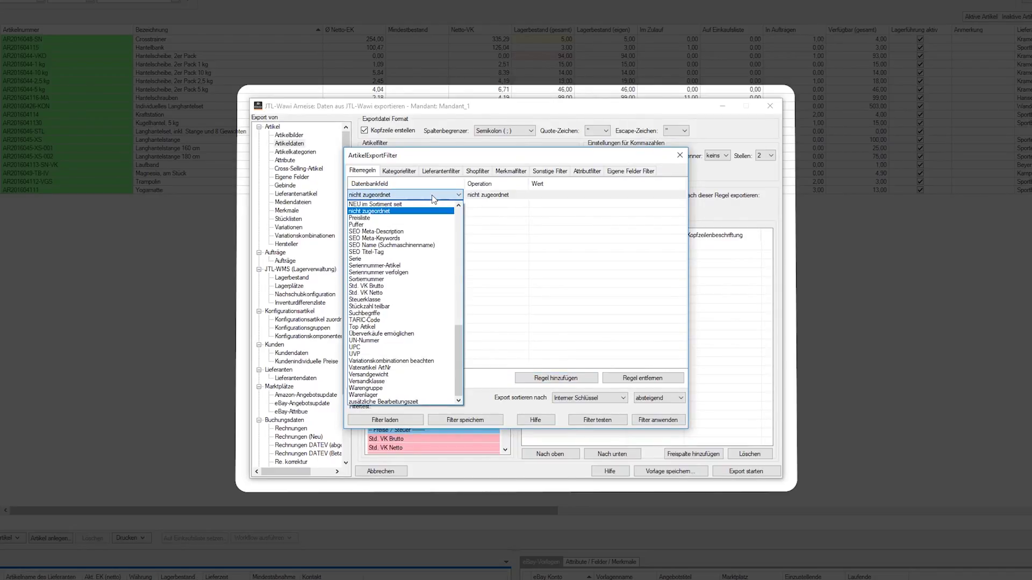
scroll(432, 226, "up", 15)
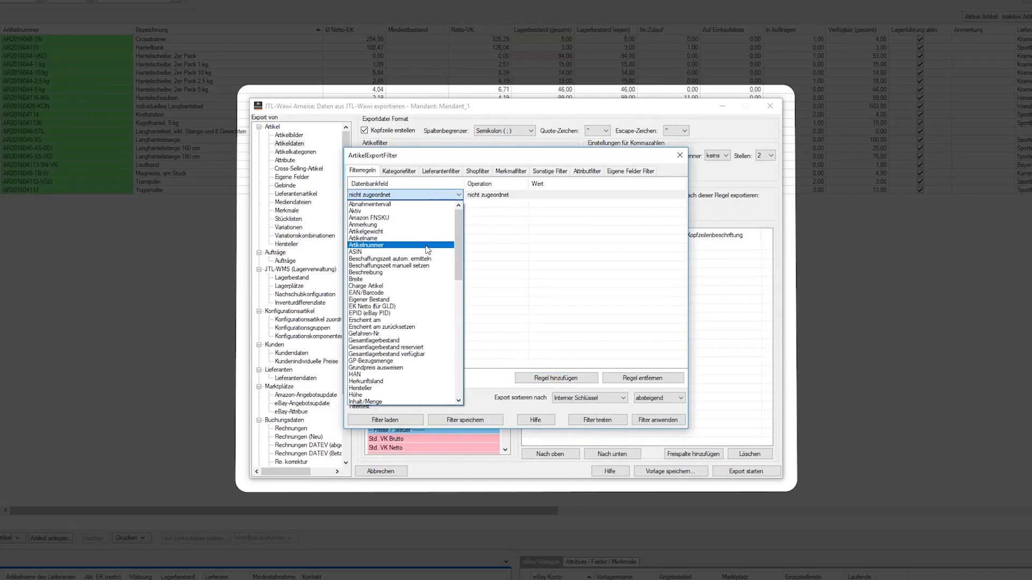
left_click(430, 245)
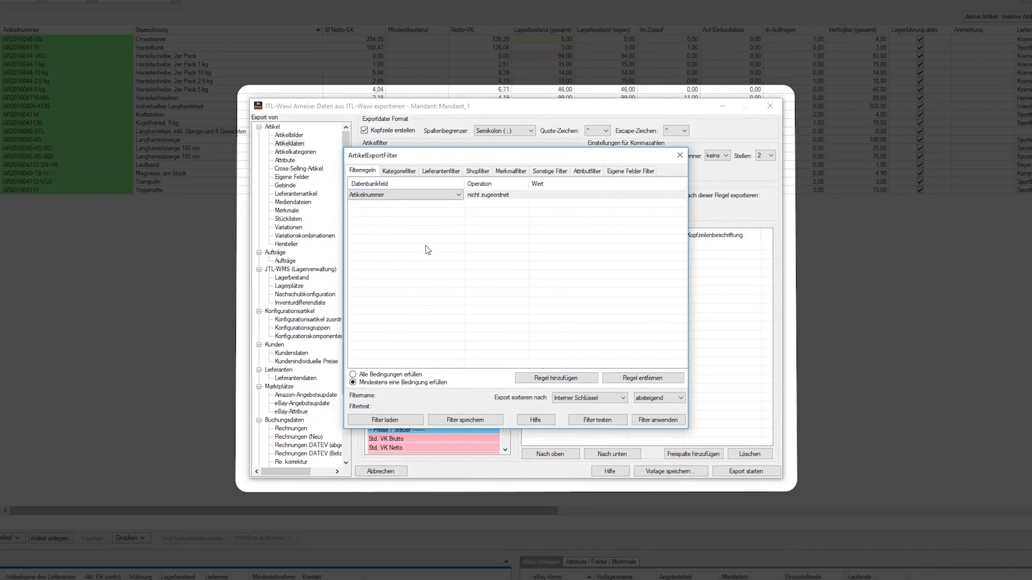
left_click(505, 200)
left_click(554, 195)
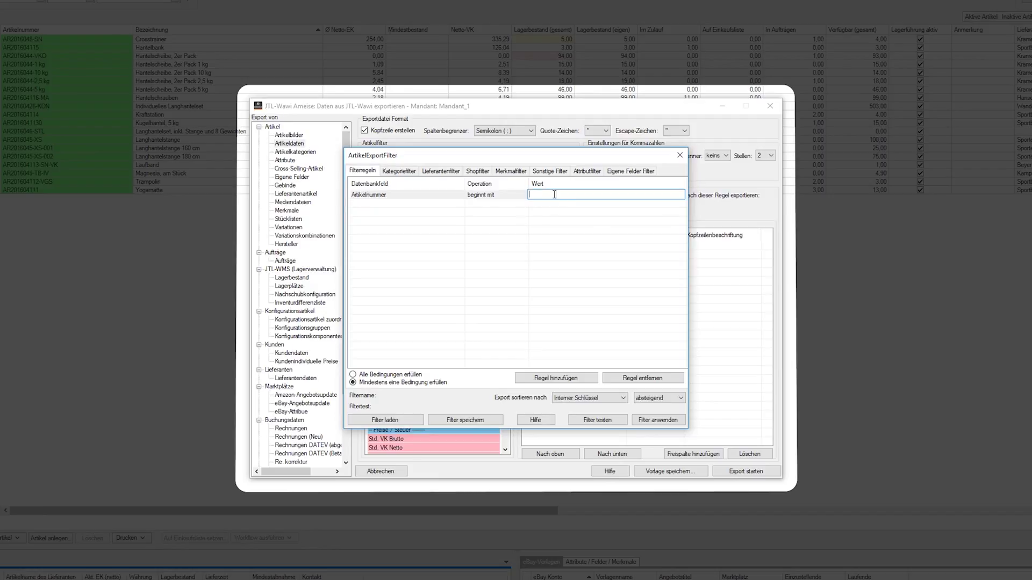
type("1")
left_click(569, 218)
- Change the filter rule to Artikelname "enthält" A and test the filter
left_click(450, 197)
scroll(428, 217, "up", 2)
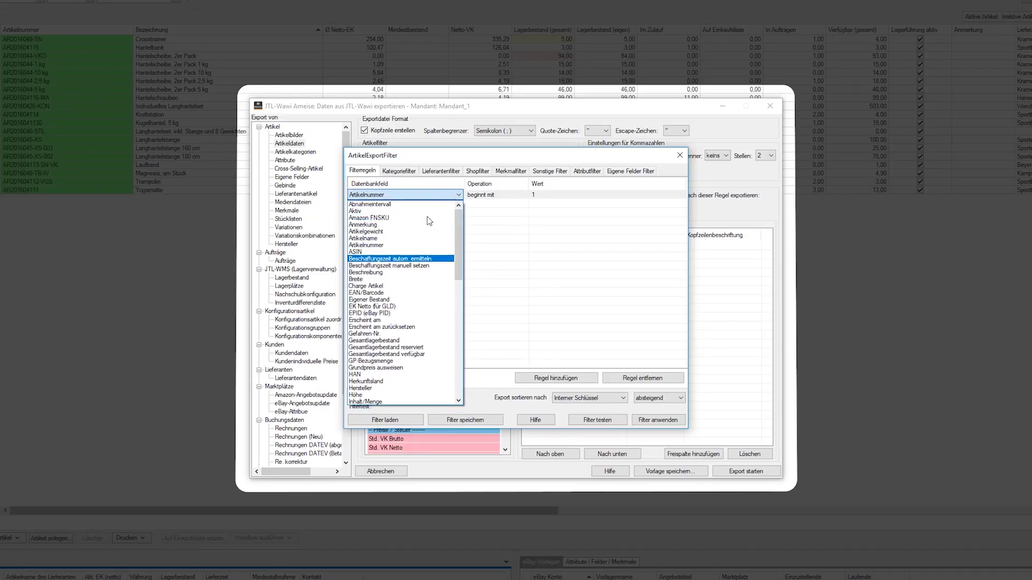
left_click(420, 238)
left_click(506, 200)
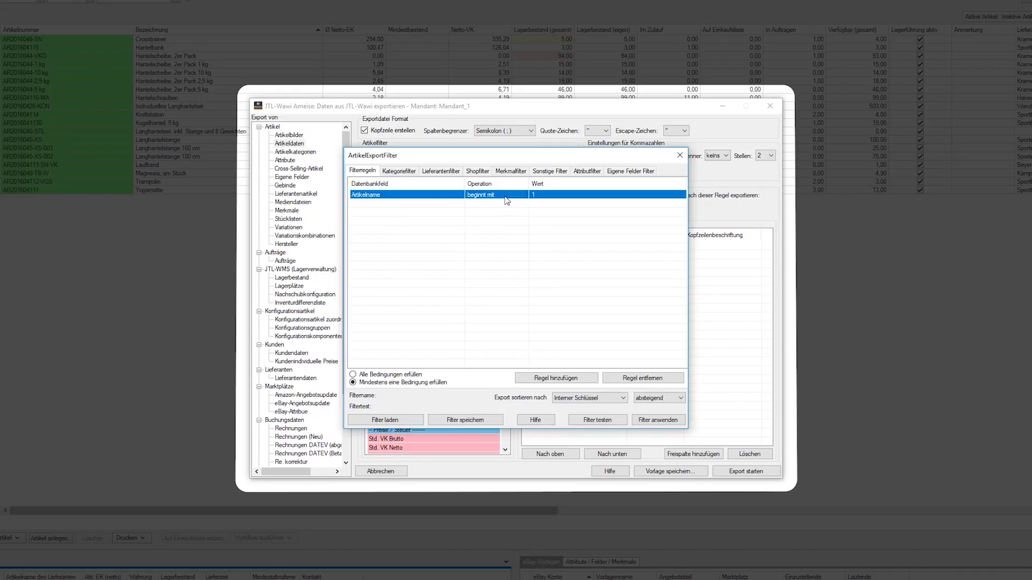
left_click(506, 200)
left_click(494, 236)
left_click(540, 196)
type("A")
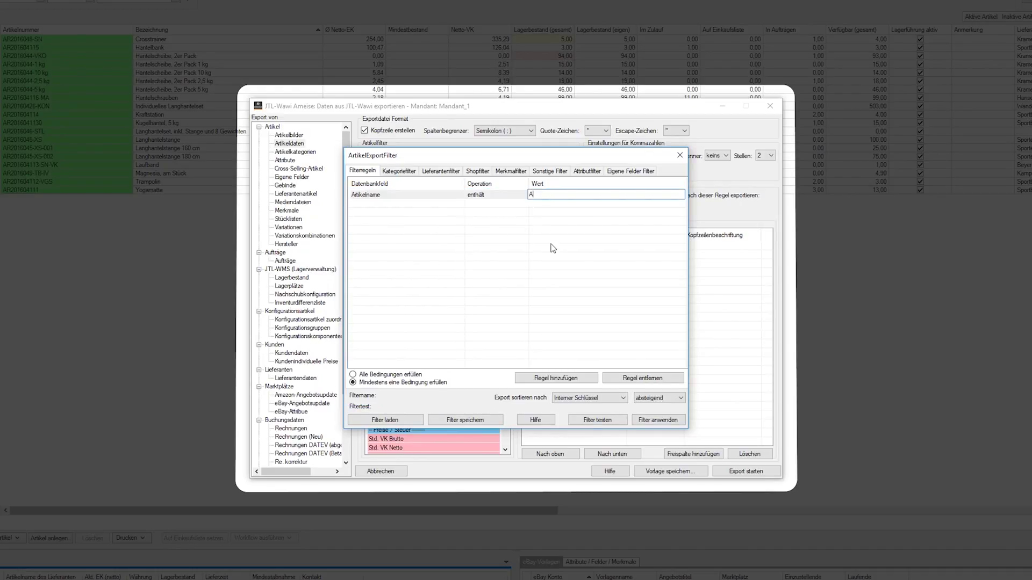
left_click(553, 249)
left_click(597, 420)
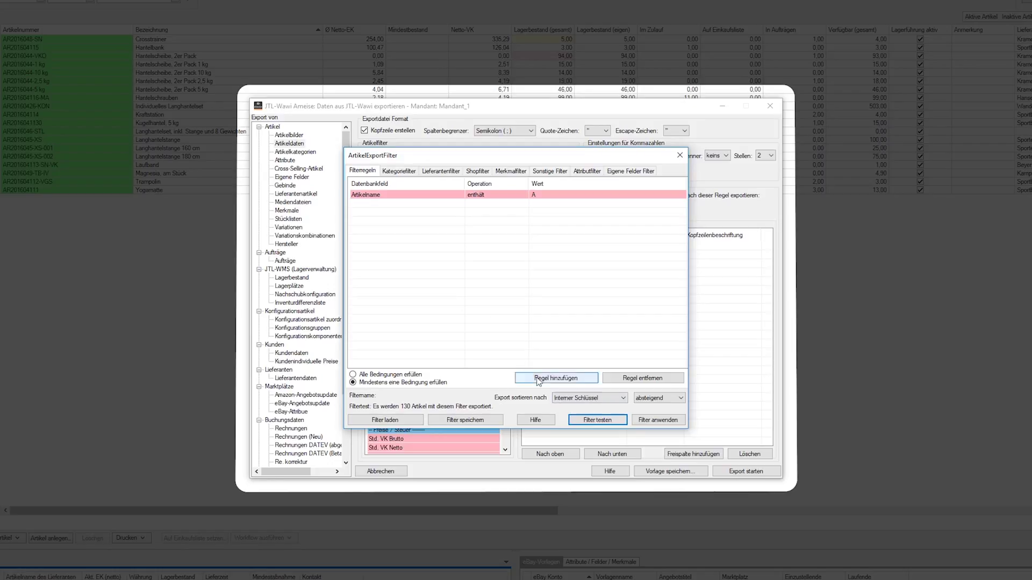
- Deselect Mannschaftssport and its Bekleidung subcategory in the category filter and test the filter again
left_click(411, 172)
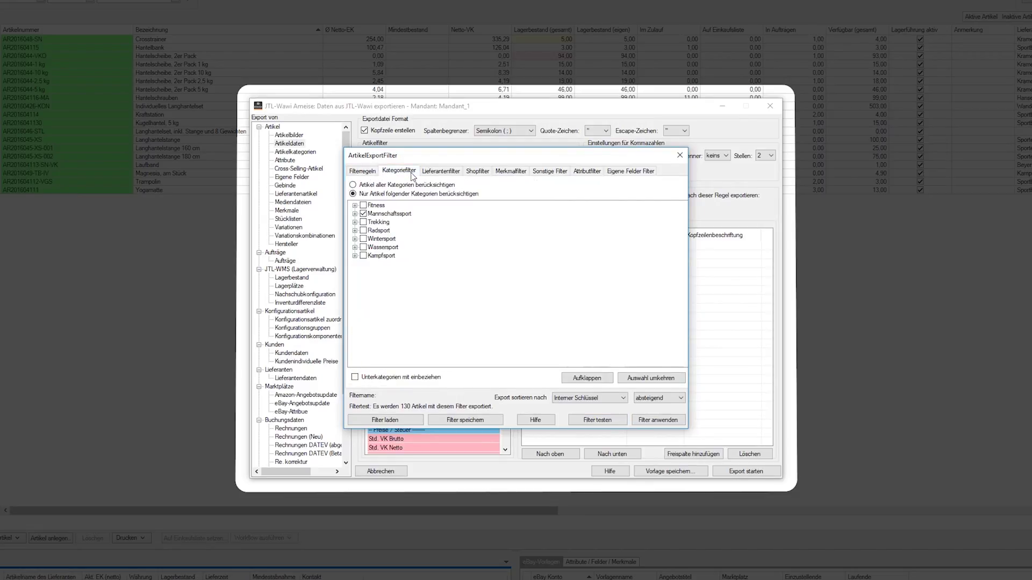
left_click(355, 214)
left_click(363, 214)
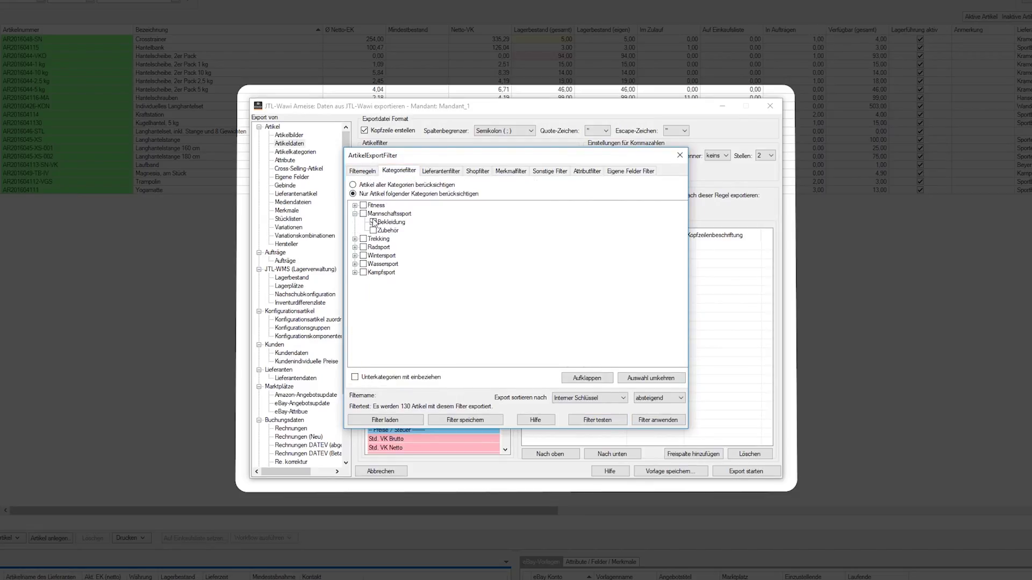
left_click(591, 422)
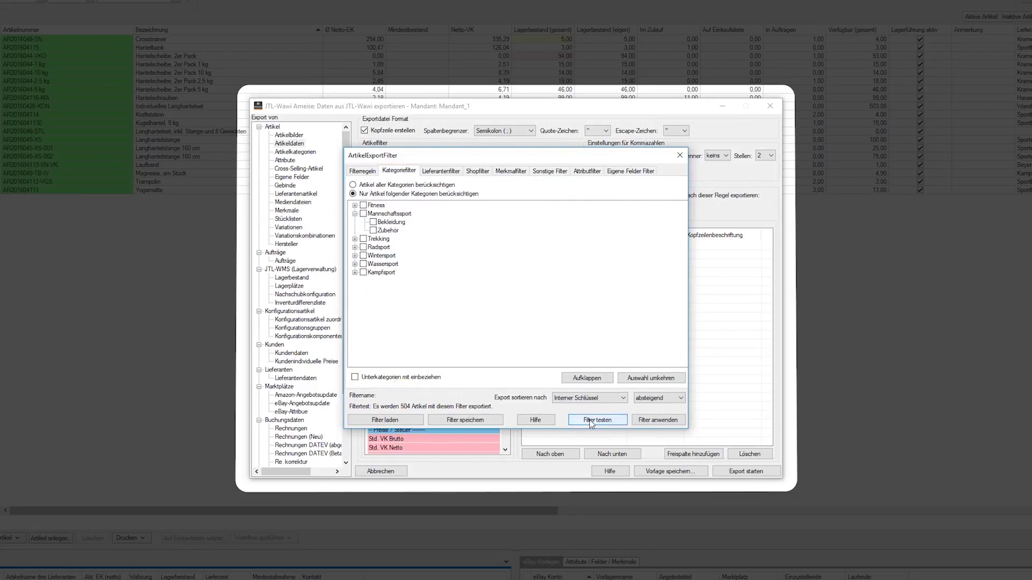
- Select Mannschaftssport with its Bekleidung subcategory in the category filter, test the filter and apply it to the article export
left_click(373, 223)
left_click(608, 421)
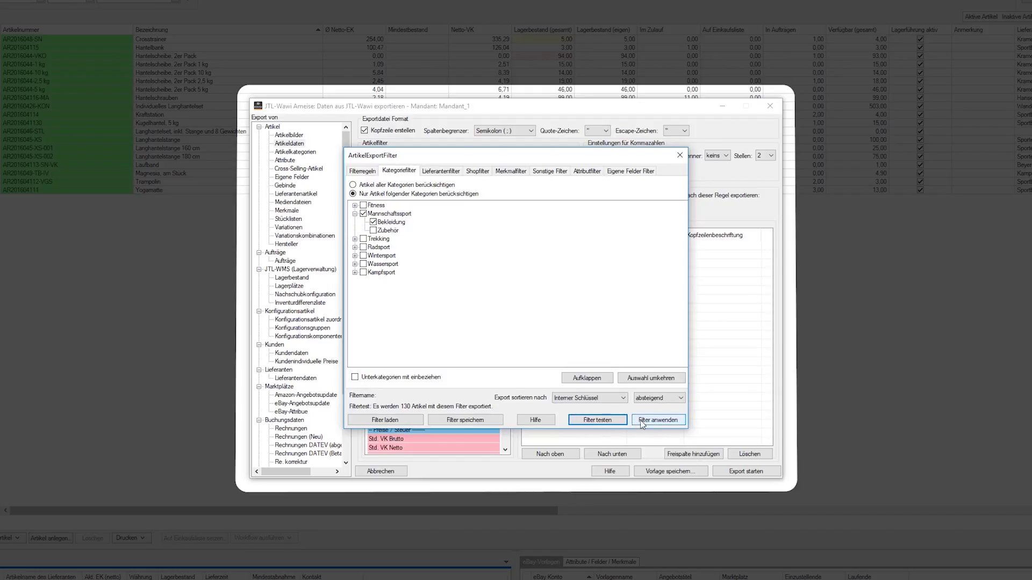
left_click(649, 420)
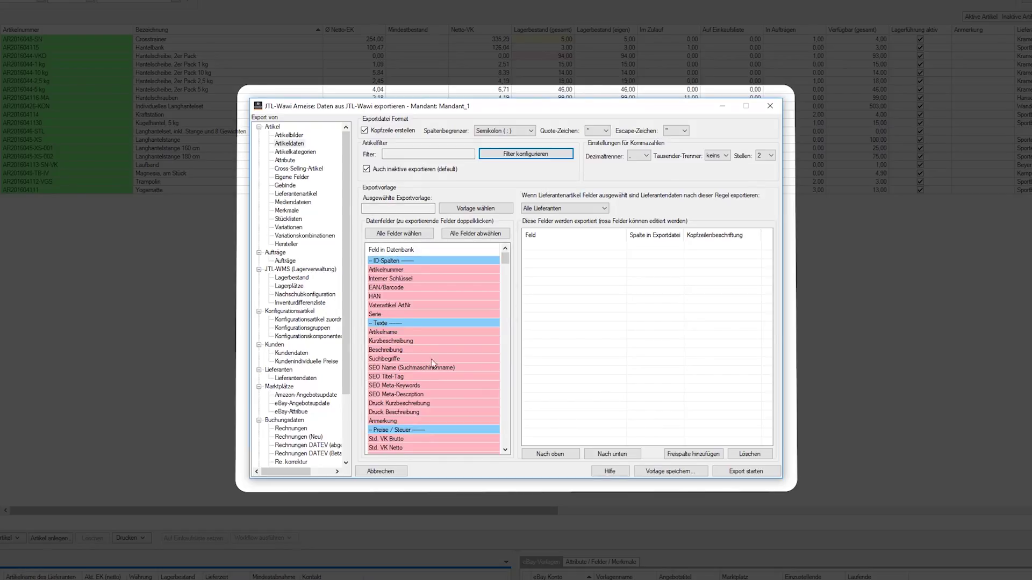
- Add Artikelname as the export field and run the article data export to a CSV file
double_click(403, 333)
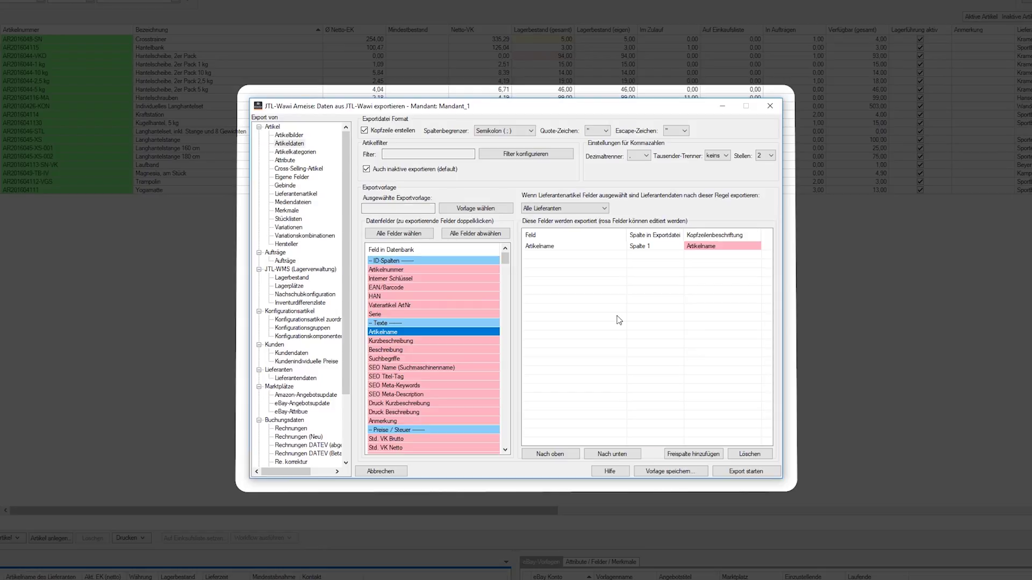
left_click(746, 471)
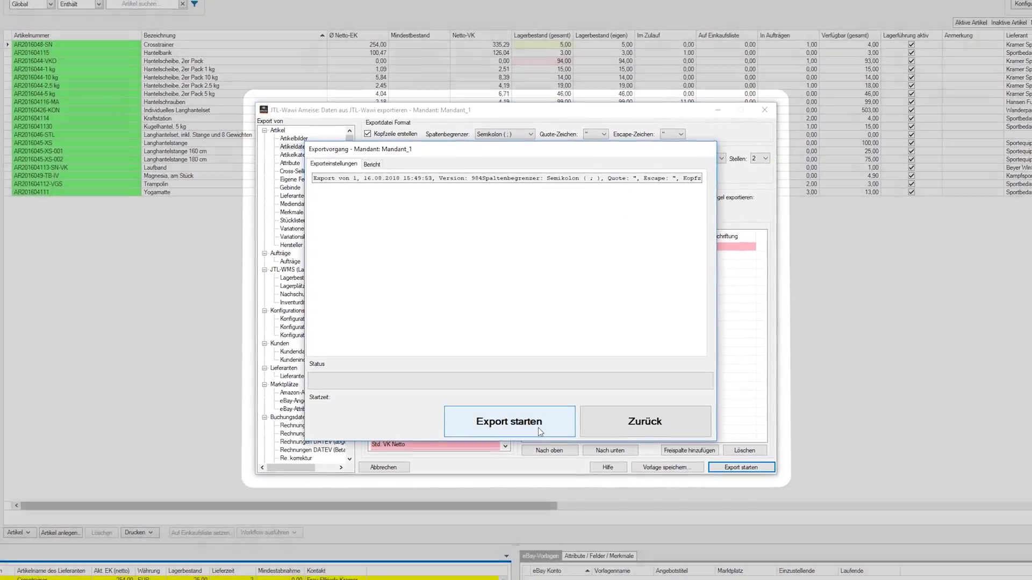
left_click(539, 428)
left_click(737, 433)
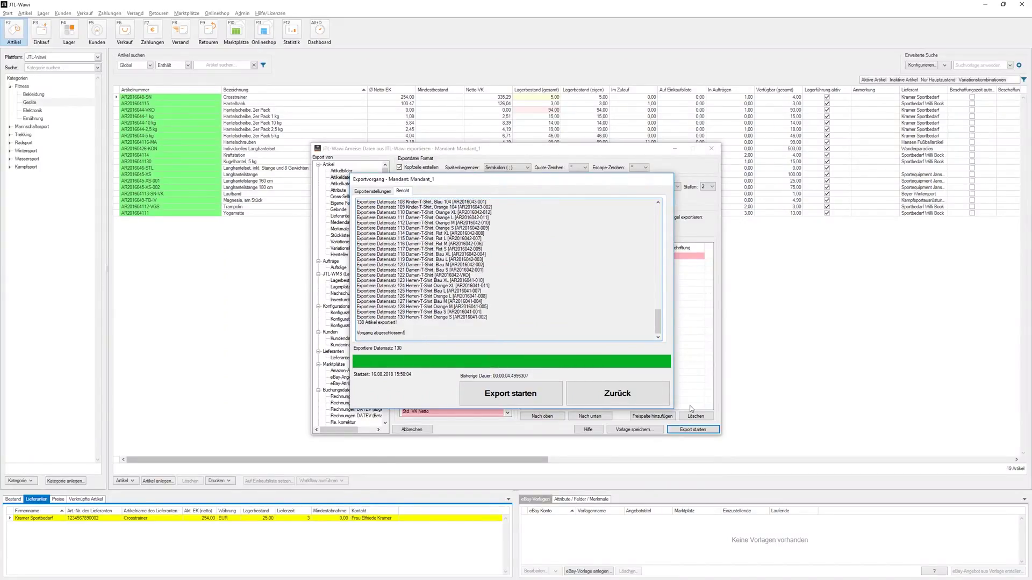
- Open the exported file JTL-Export-Artikeldaten-16082018.csv from the desktop in Notepad++ and review the listed article names
right_click(487, 259)
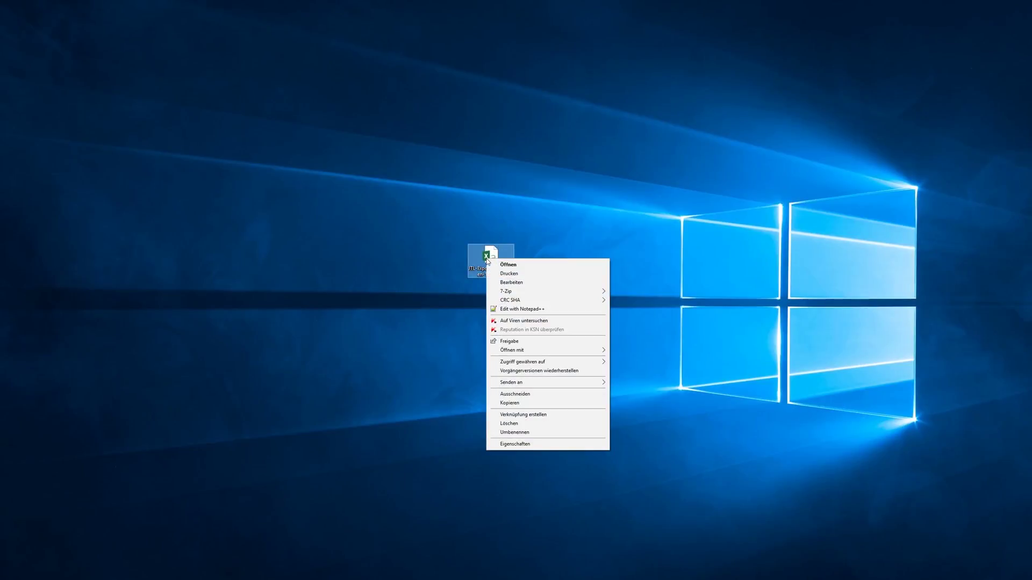
left_click(519, 309)
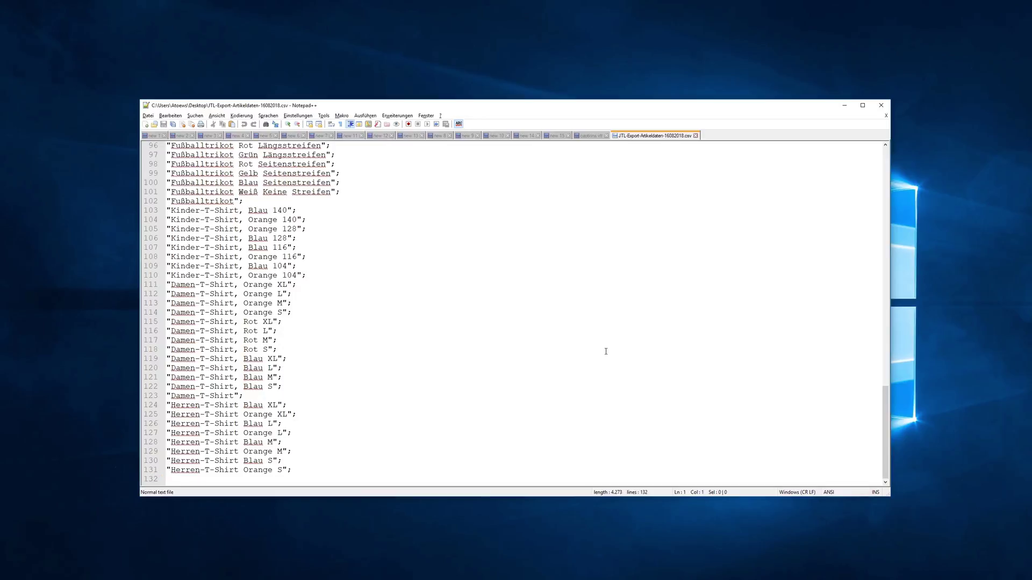
scroll(606, 352, "up", 20)
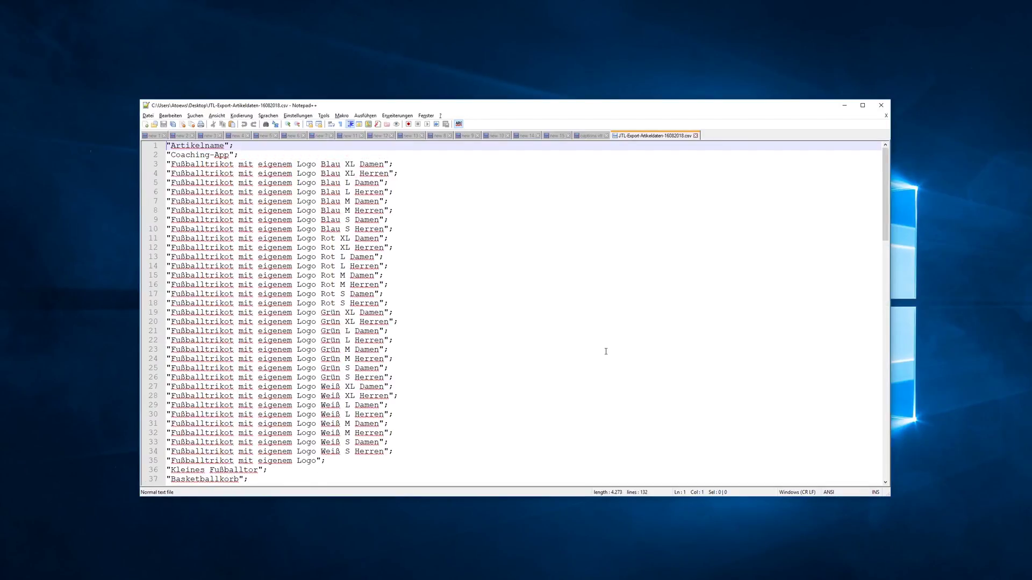